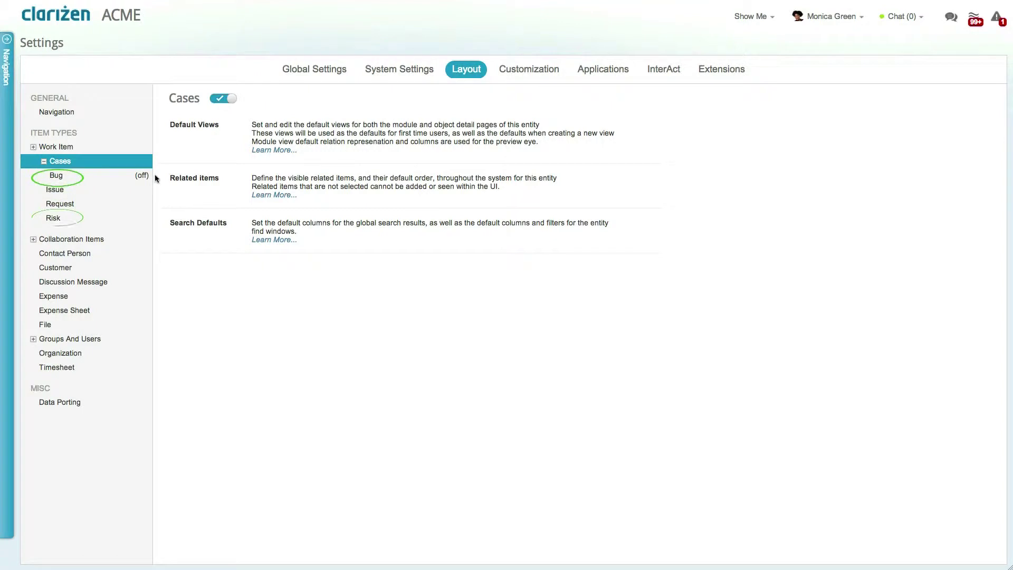
Step: Enable the Bug case type and add Requests and Risks to the navigation after Tasks
left_click(115, 180)
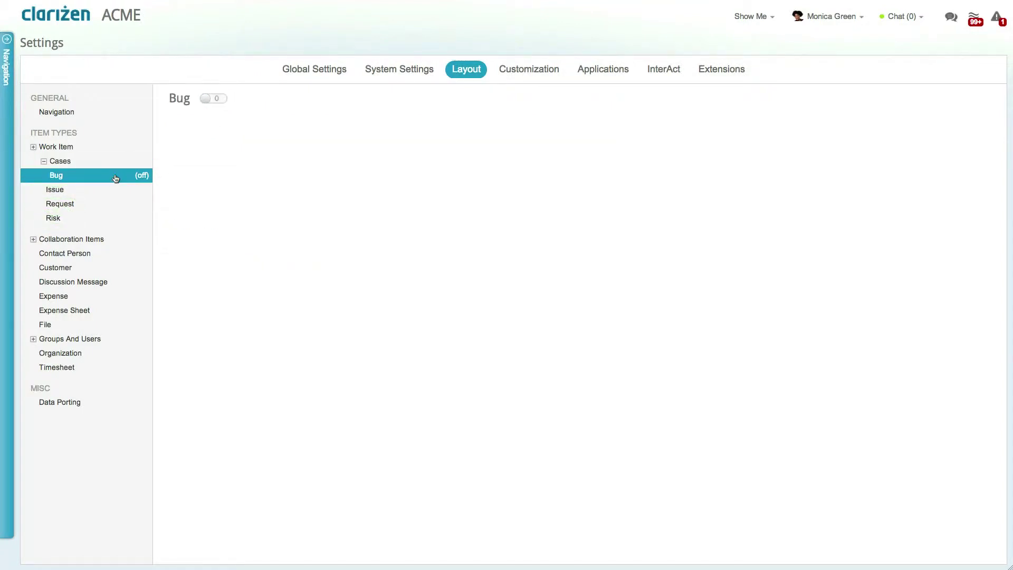
left_click(207, 103)
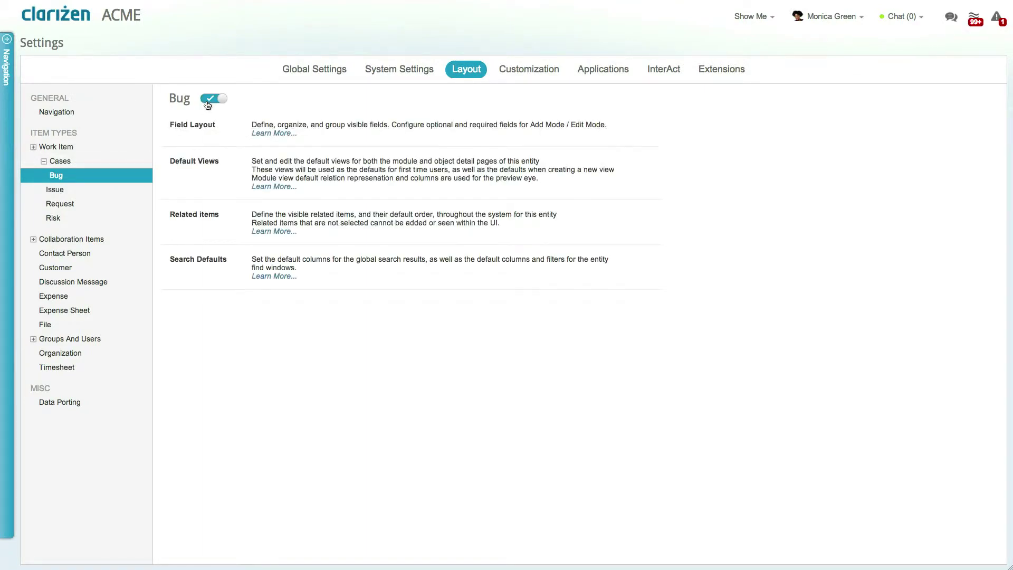
left_click(114, 111)
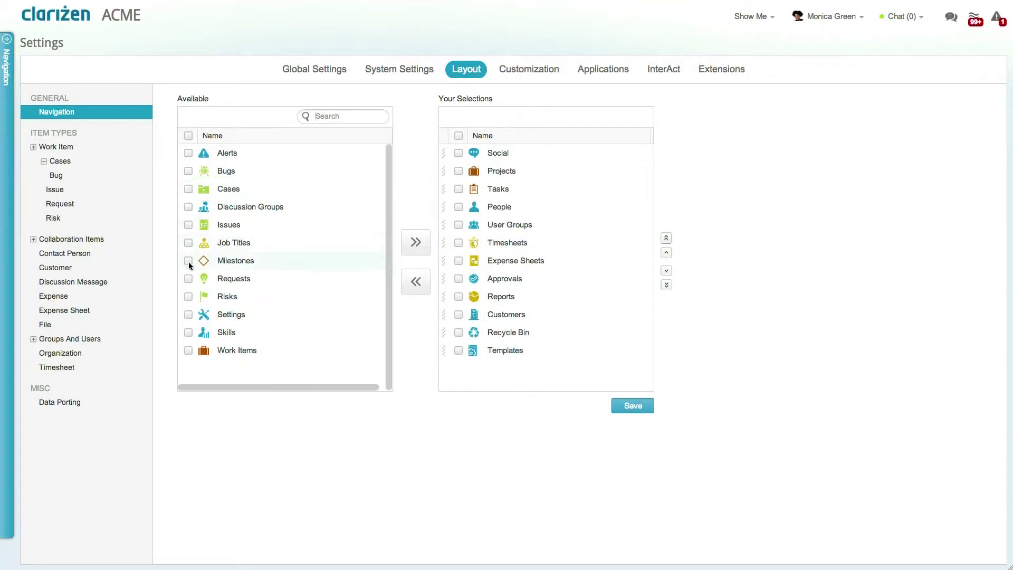
left_click(188, 278)
left_click(188, 296)
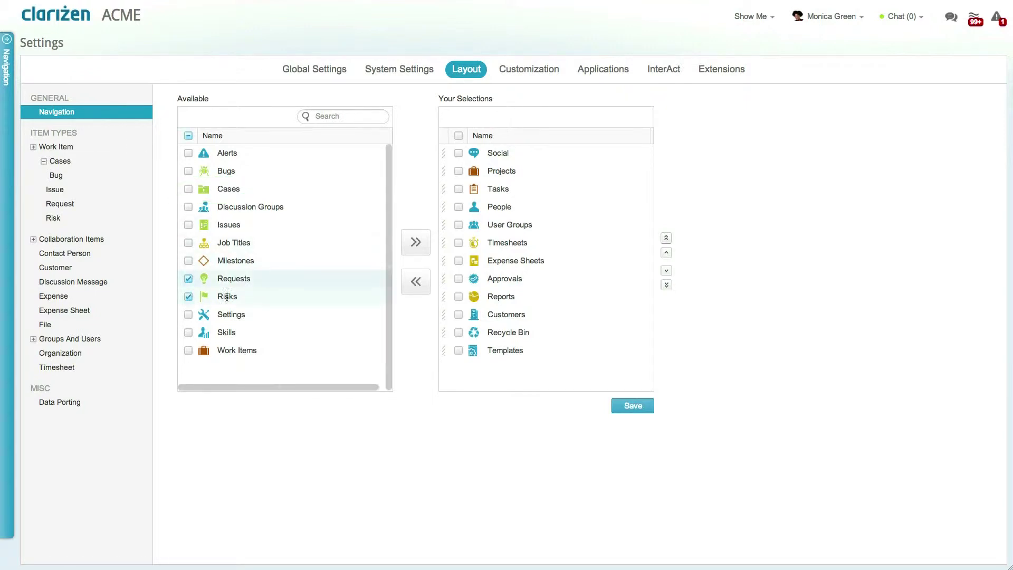
left_click(408, 253)
left_click_drag(442, 364, 442, 202)
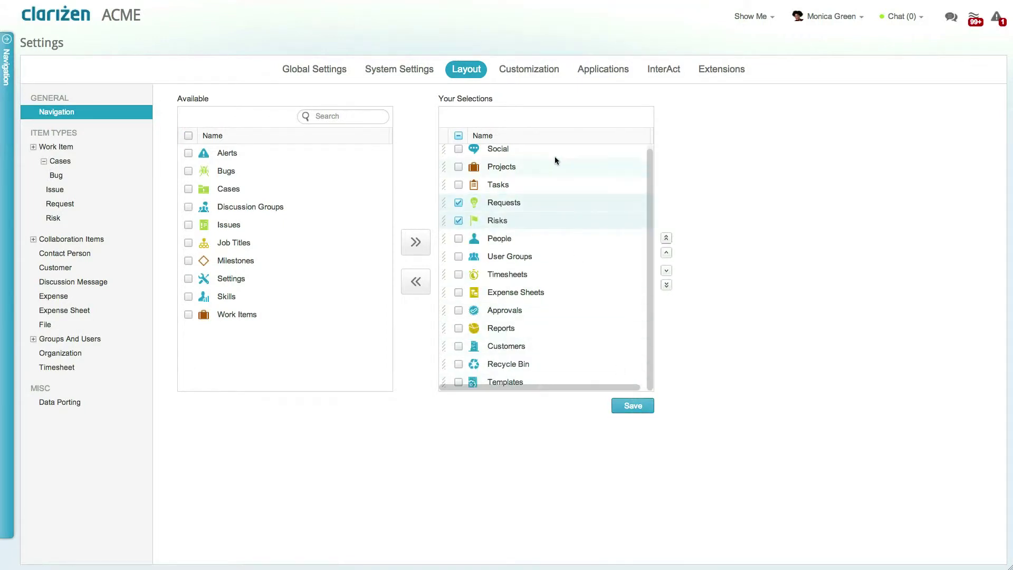
left_click(529, 69)
Step: Search the Cases customizations for 'state' and open the Cases State pick-list field
left_click(159, 148)
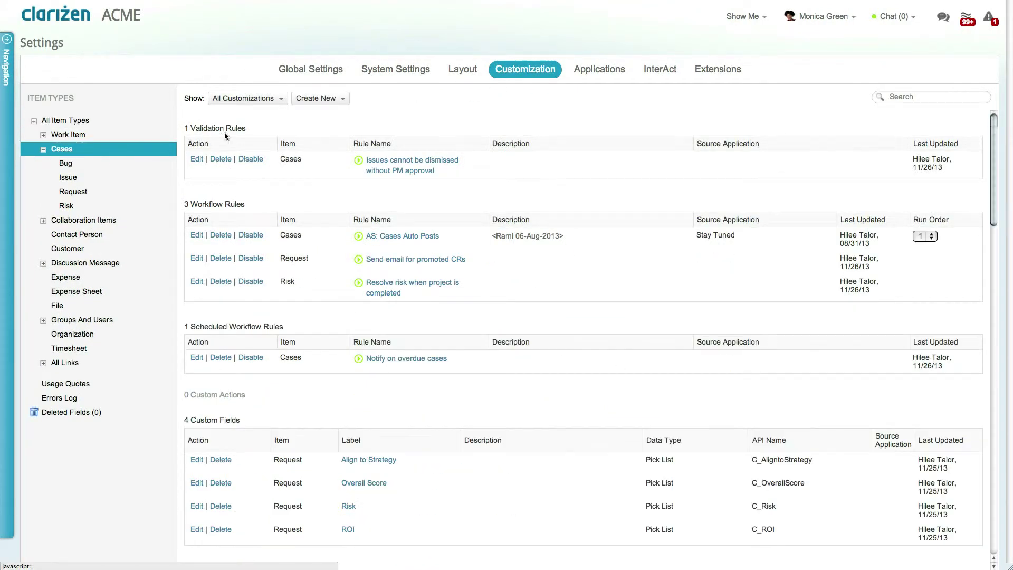
left_click(339, 100)
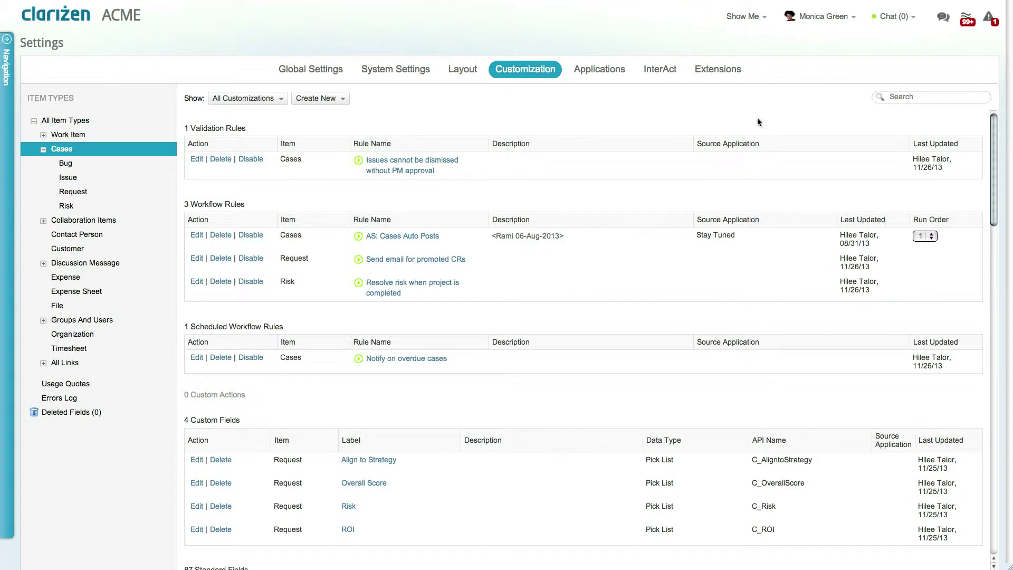
left_click(918, 97)
type("state")
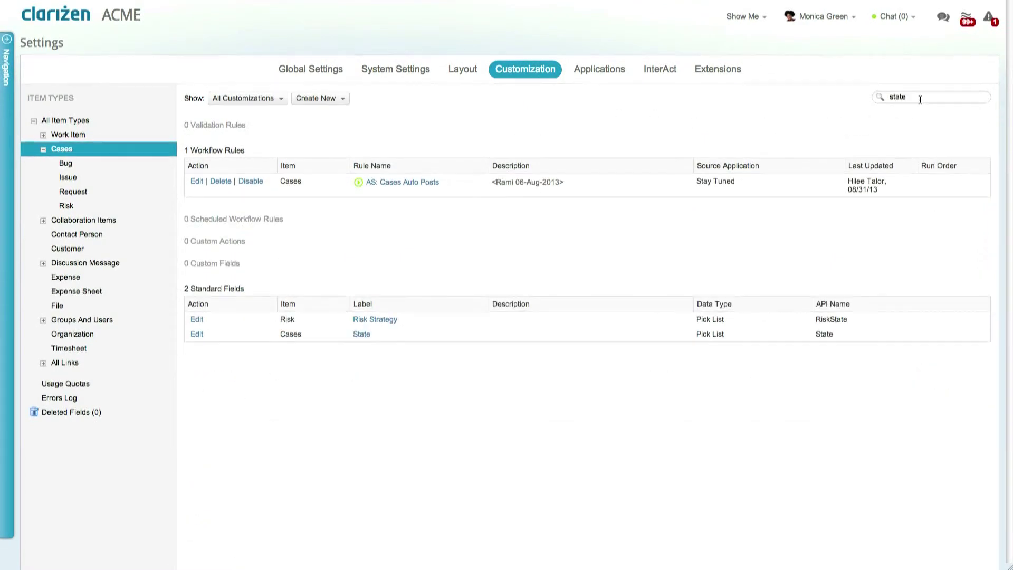
left_click(197, 334)
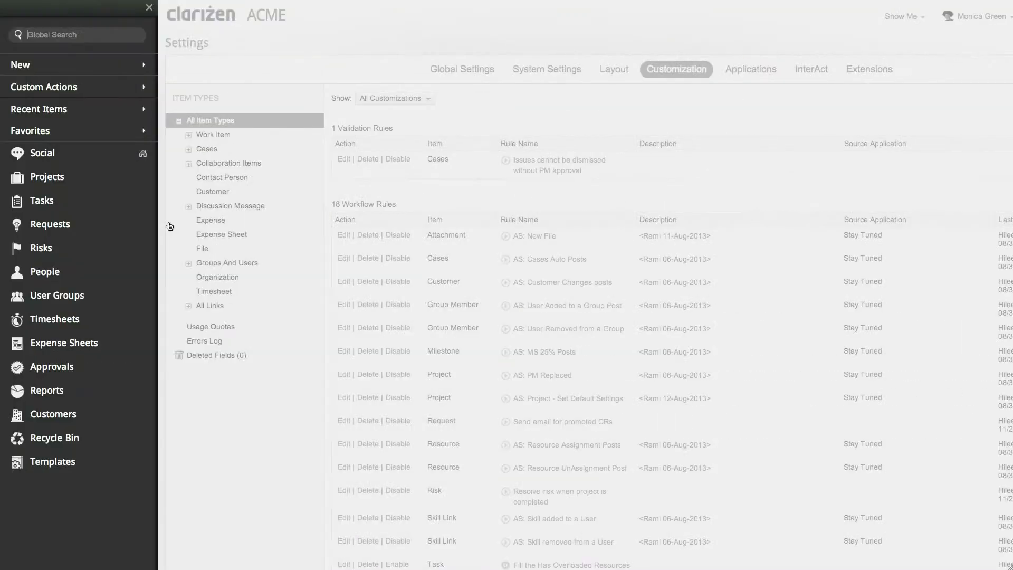
Step: Open Requests and switch the list to Team View, keeping My Team
left_click(134, 228)
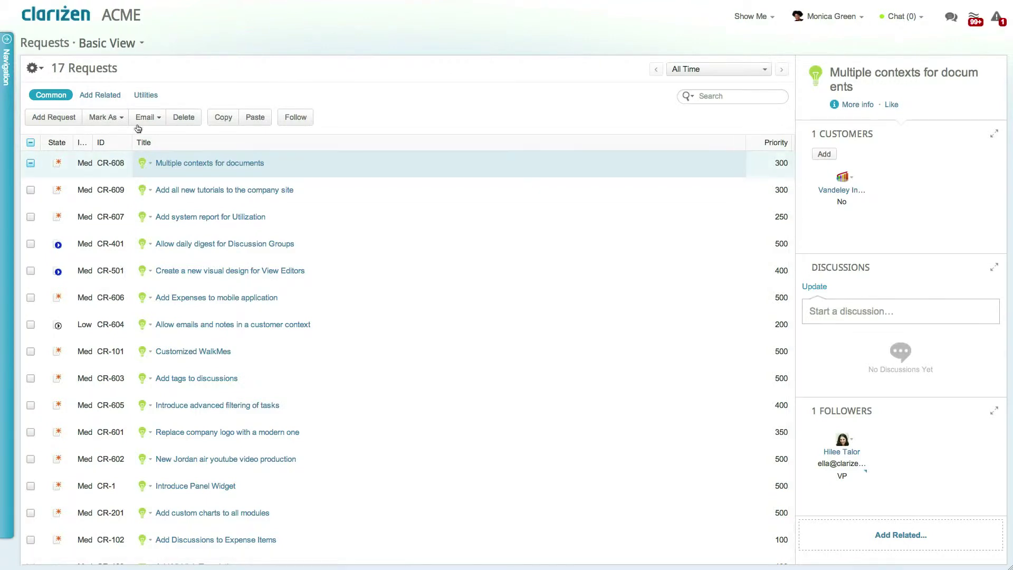
left_click(138, 47)
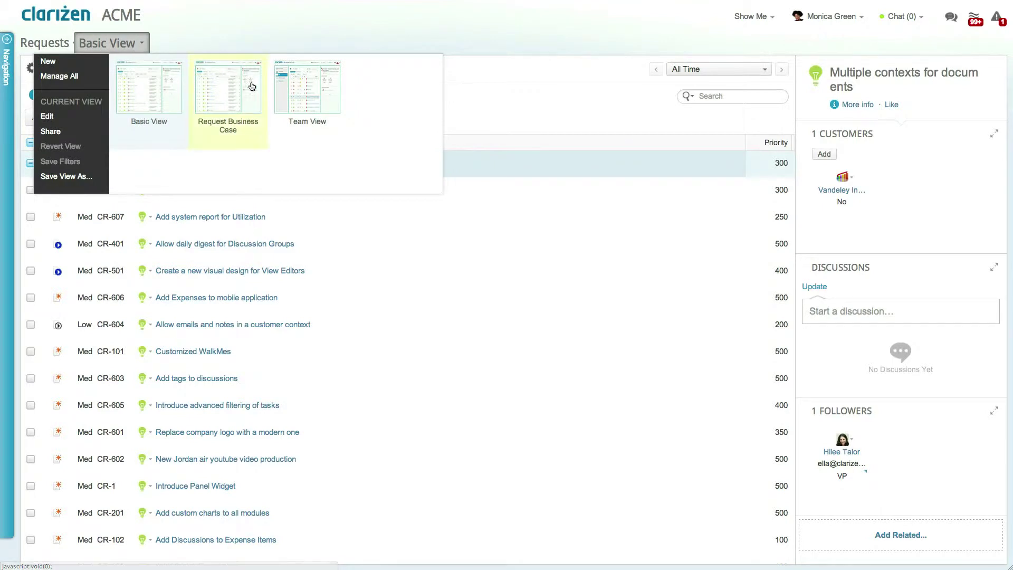
left_click(288, 85)
left_click(141, 66)
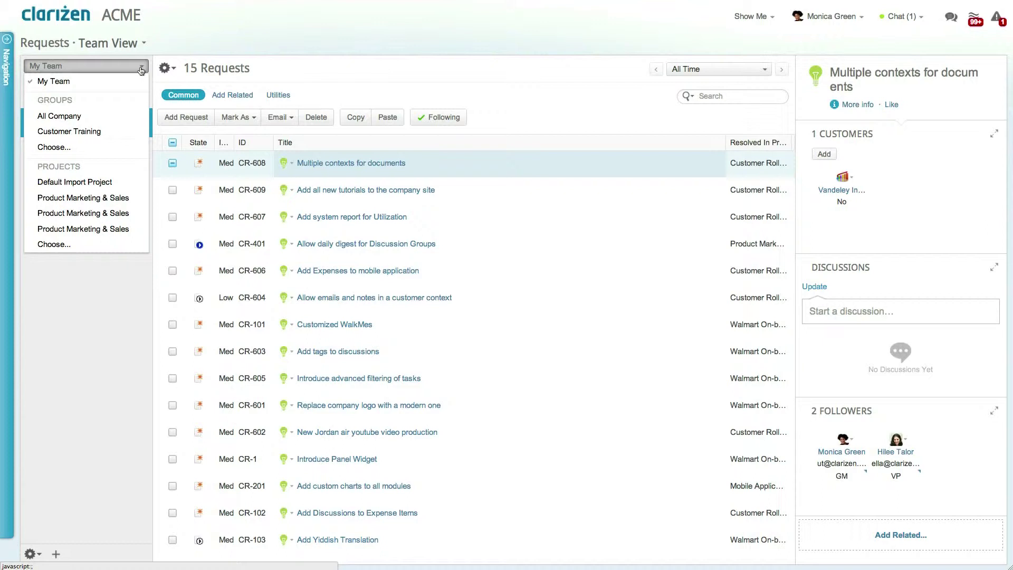
left_click(141, 70)
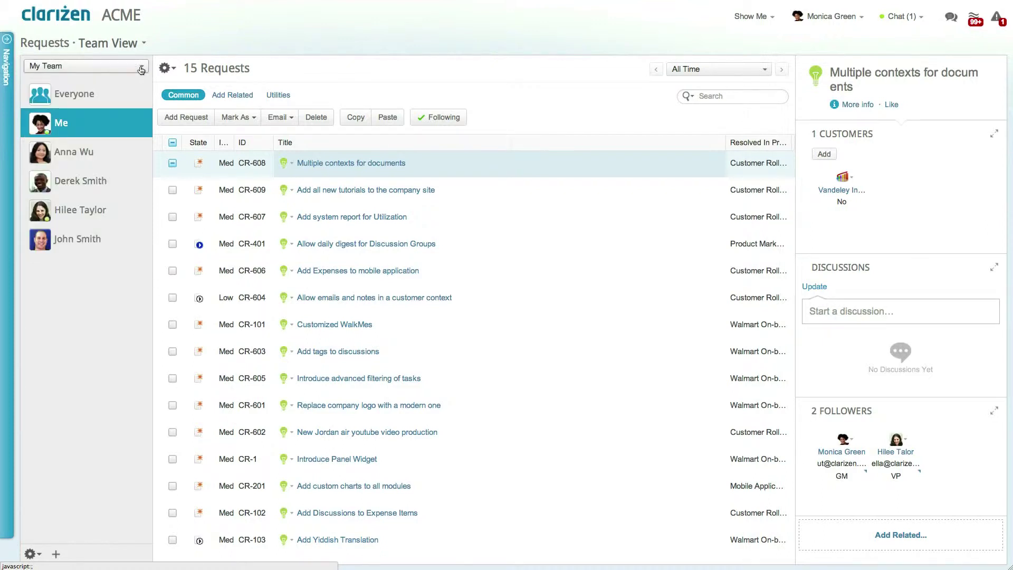
Step: Switch the Requests list from Team View to Scoring View
left_click(141, 50)
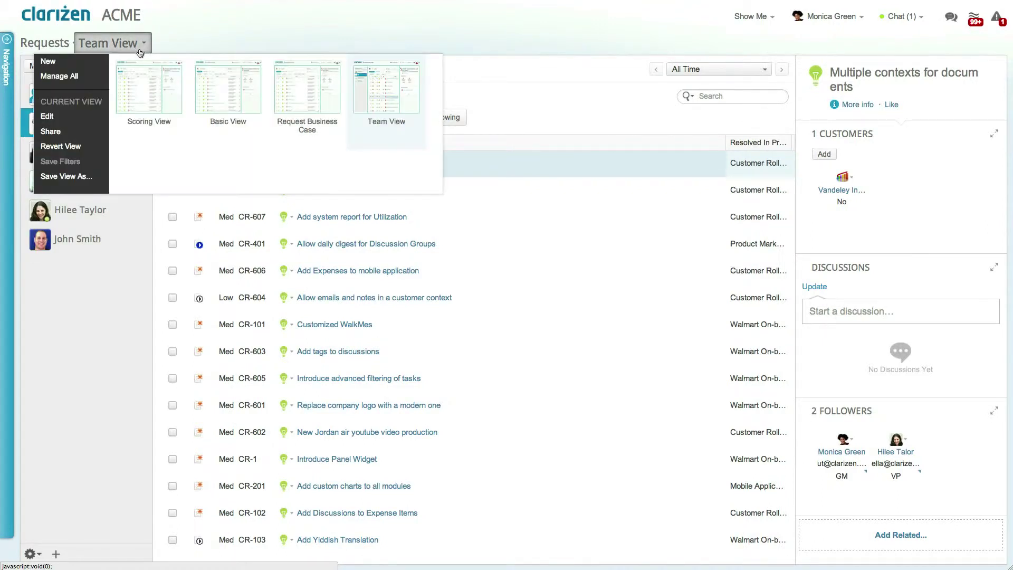
left_click(137, 86)
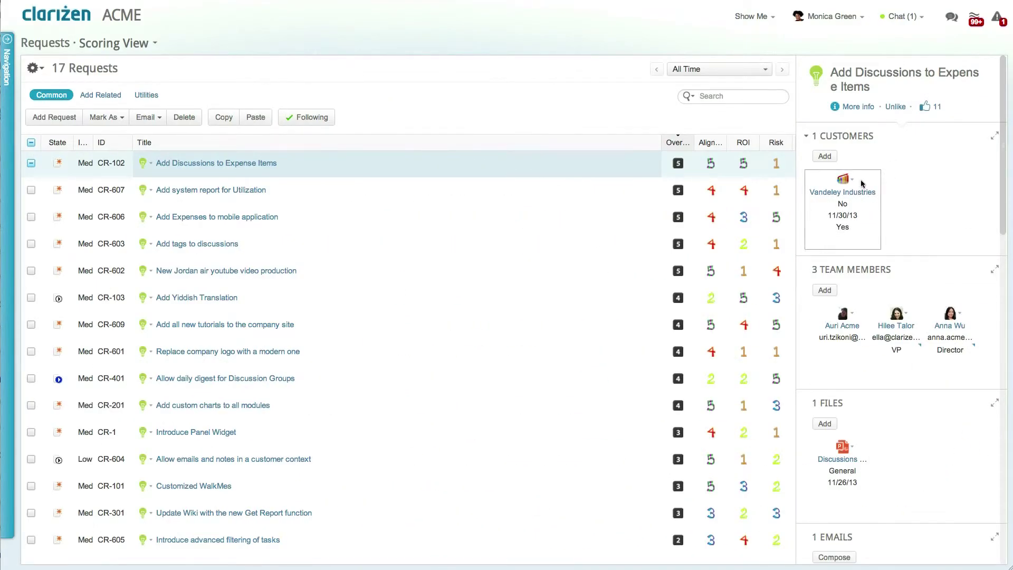
Step: Check Vandeley Industries' related cases, then open the Add Discussions to Expense Items request
left_click(873, 197)
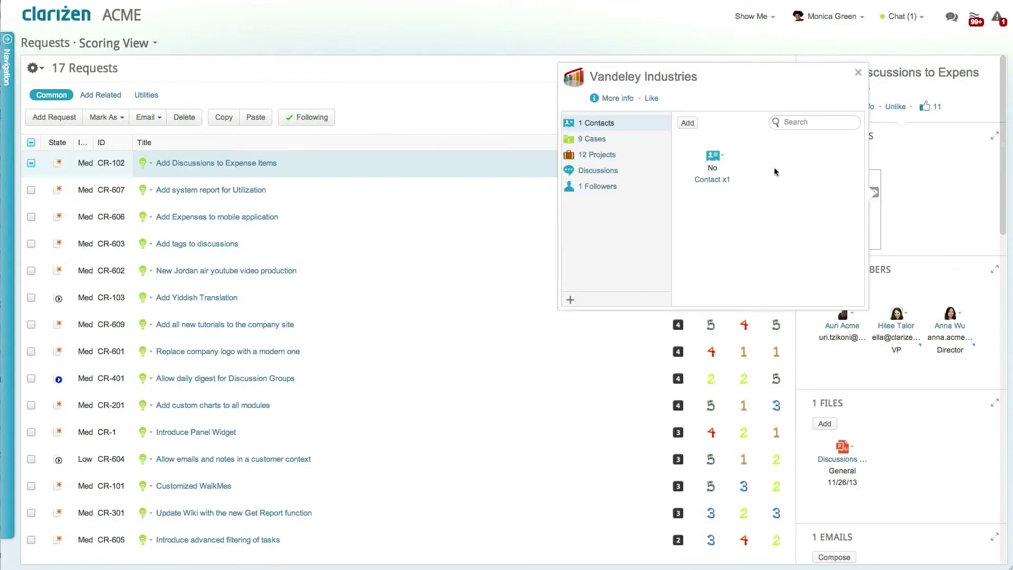
left_click(634, 137)
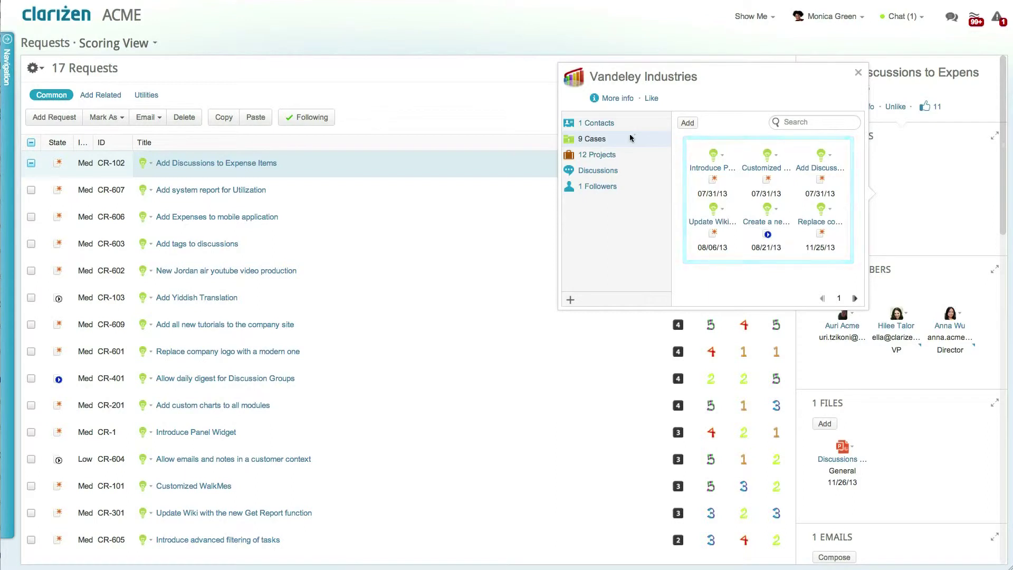
left_click(543, 116)
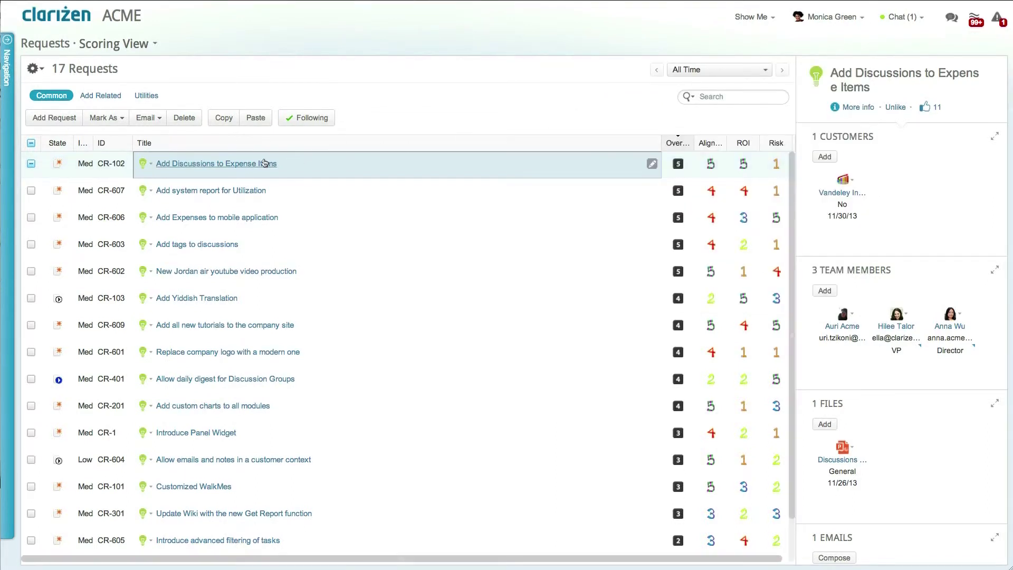
left_click(264, 163)
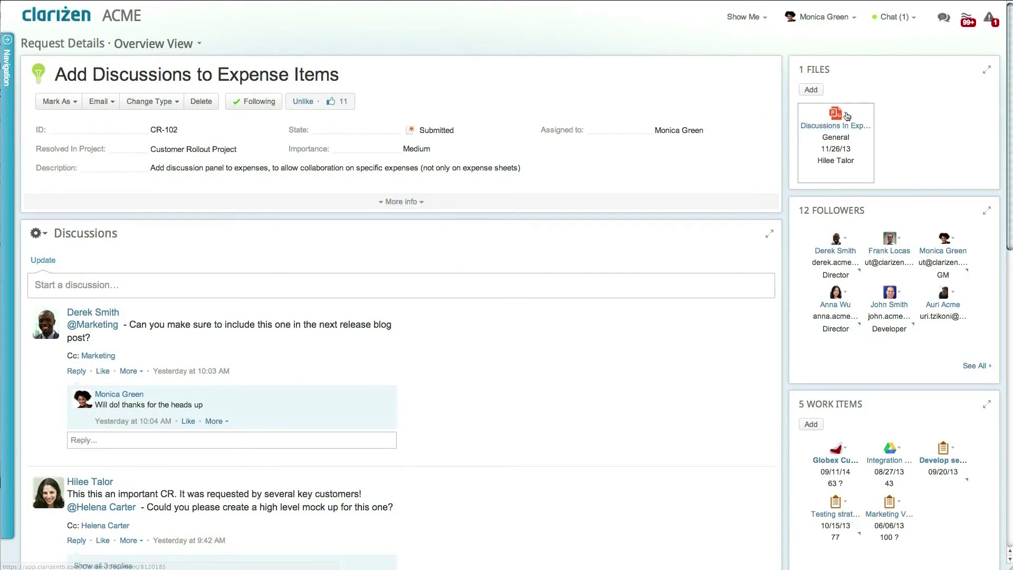
left_click(845, 114)
left_click(850, 129)
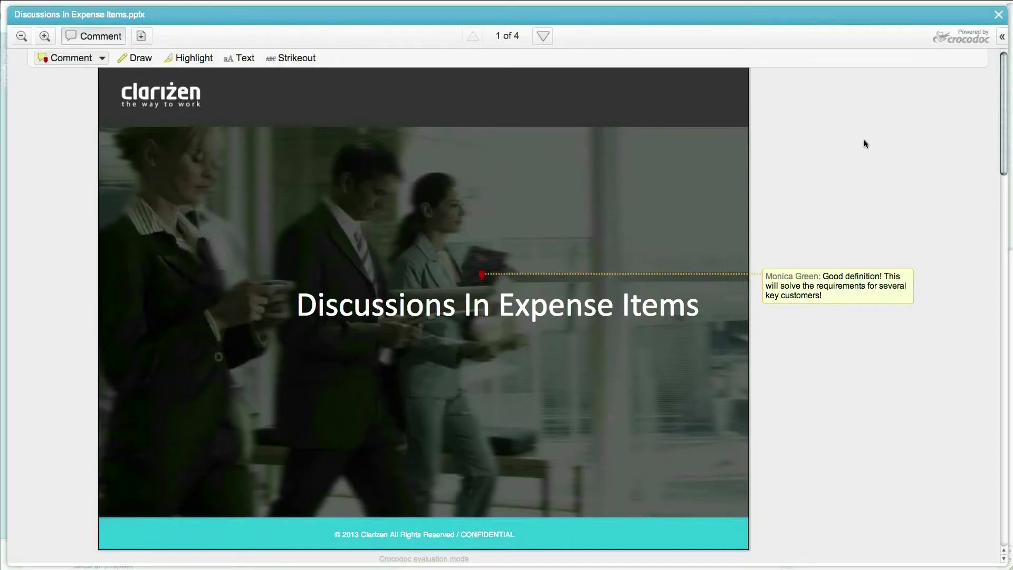
left_click(998, 15)
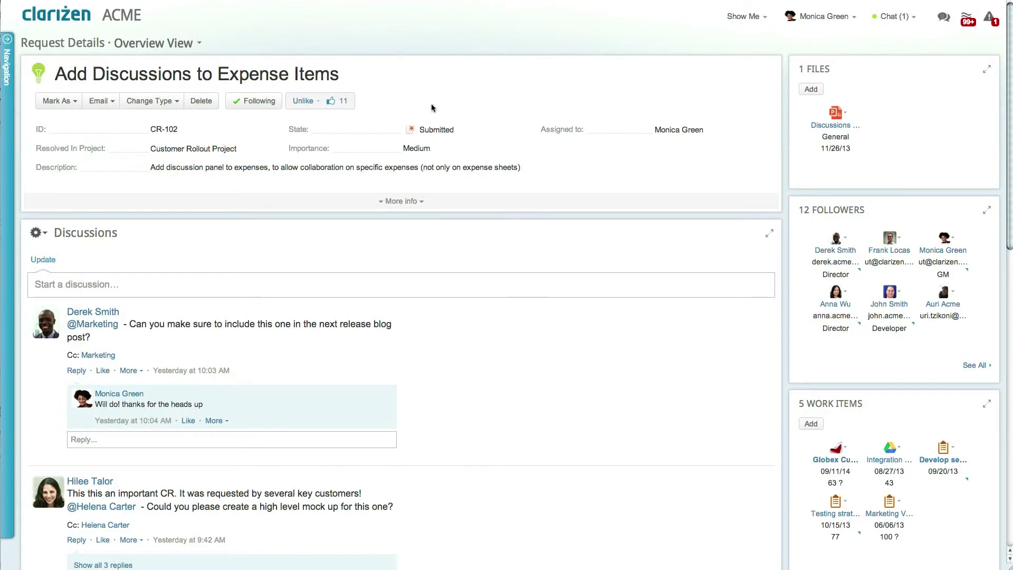
Step: Go to the Customer Rollout Project and set its Performance issue case to Closed
mouse_move(206, 149)
left_click(257, 150)
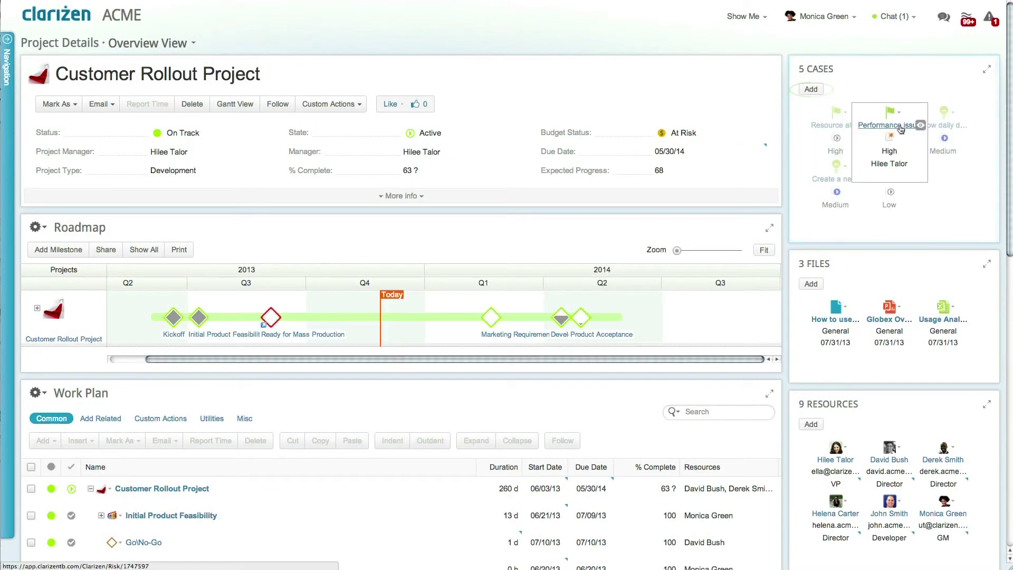
left_click(890, 139)
left_click(898, 158)
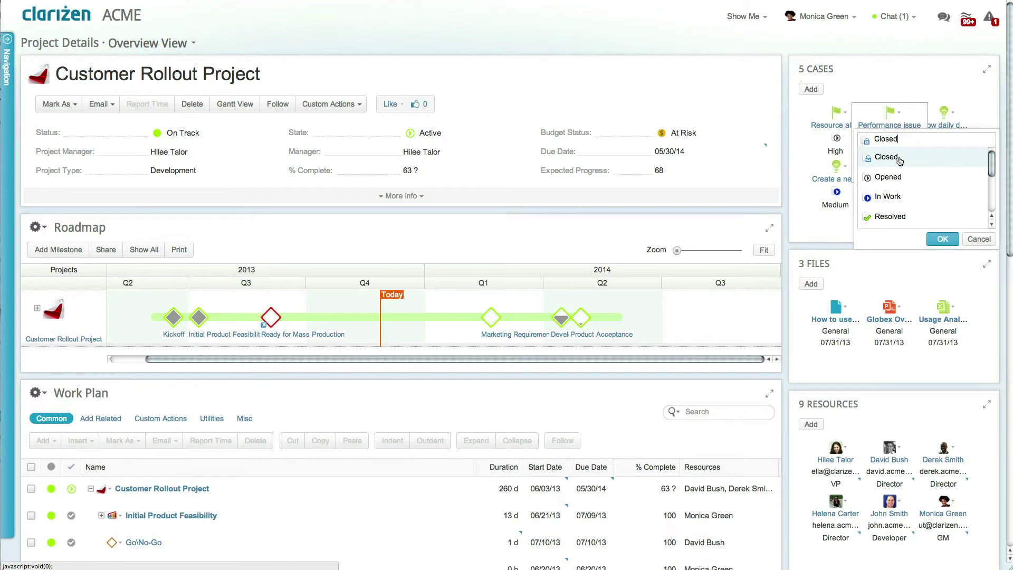
left_click(943, 239)
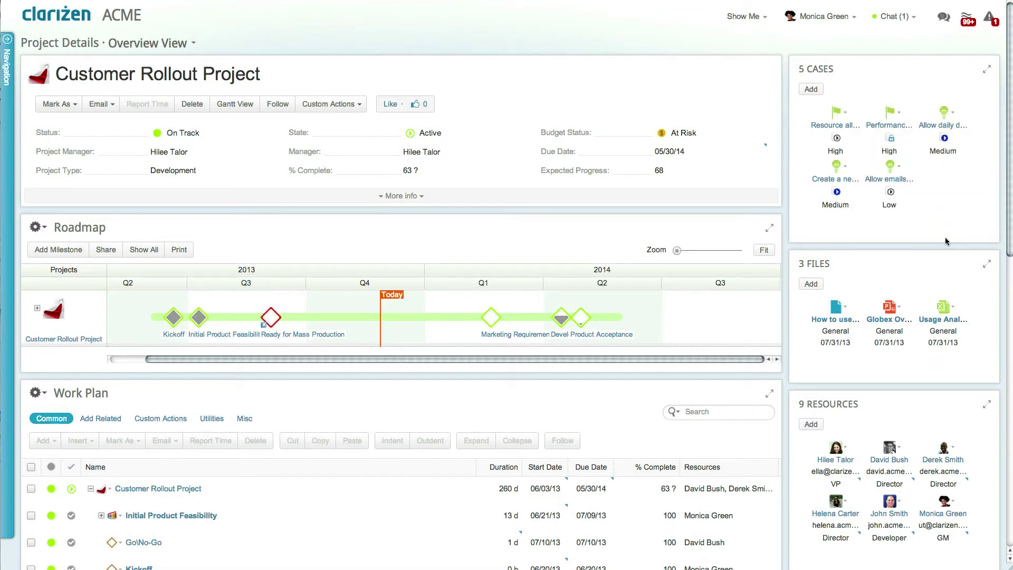